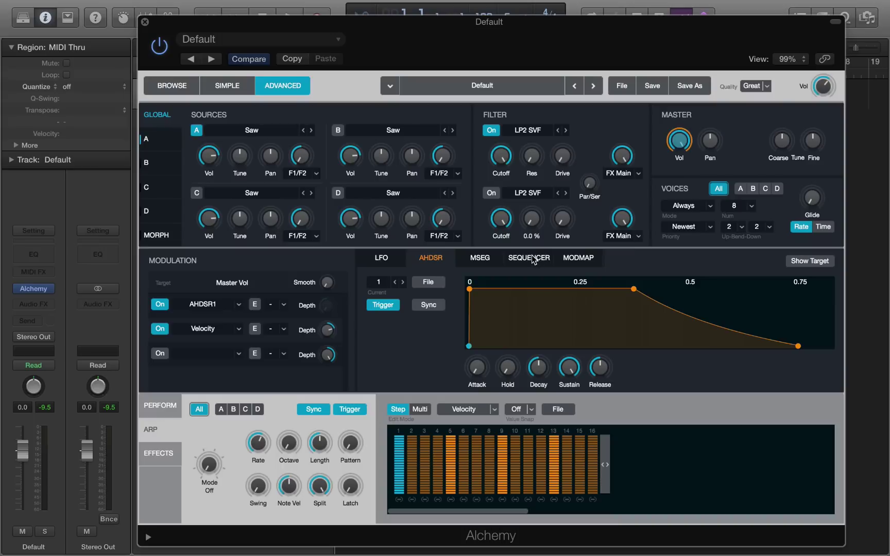
# Step: Show the 16-step sequencer editor in Alchemy's Modulation panel
pyautogui.click(533, 259)
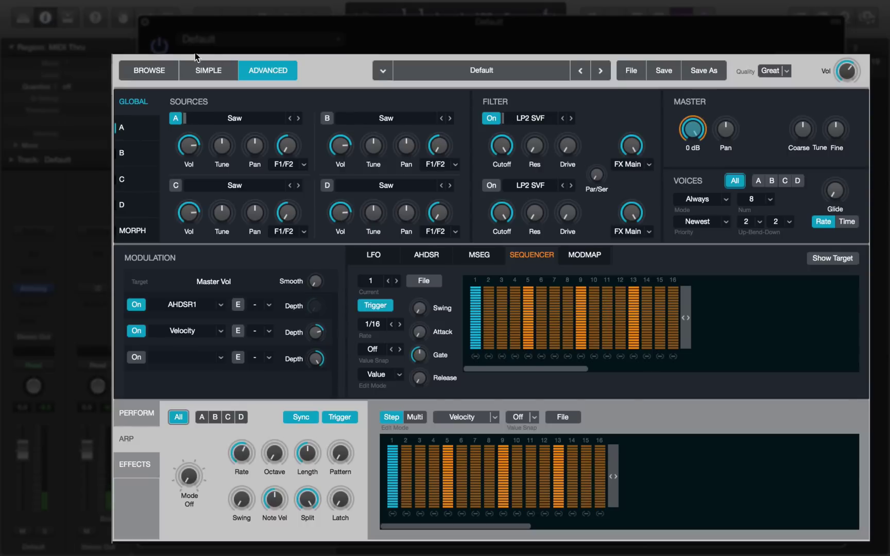
# Step: Assign Sequencer1 to source A's Filt 1 Cutoff and switch source A's filter on
pyautogui.click(140, 123)
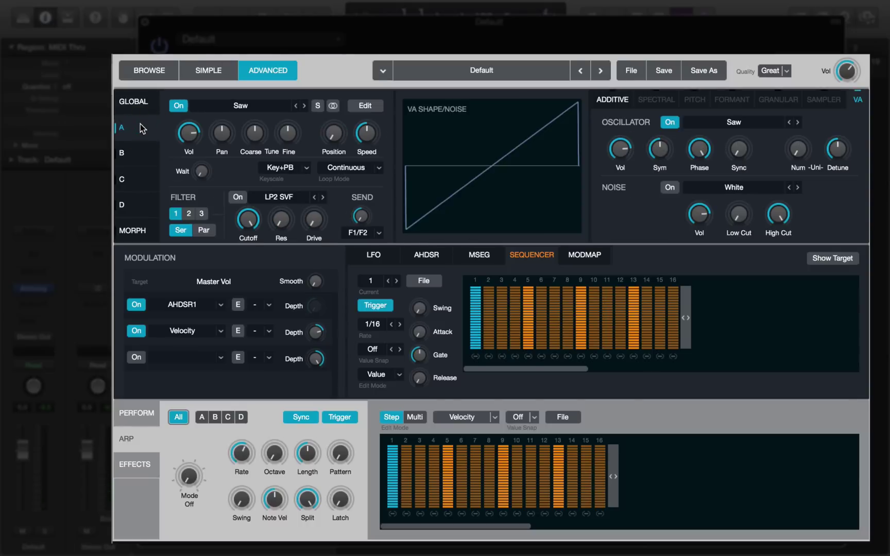
pyautogui.click(246, 222)
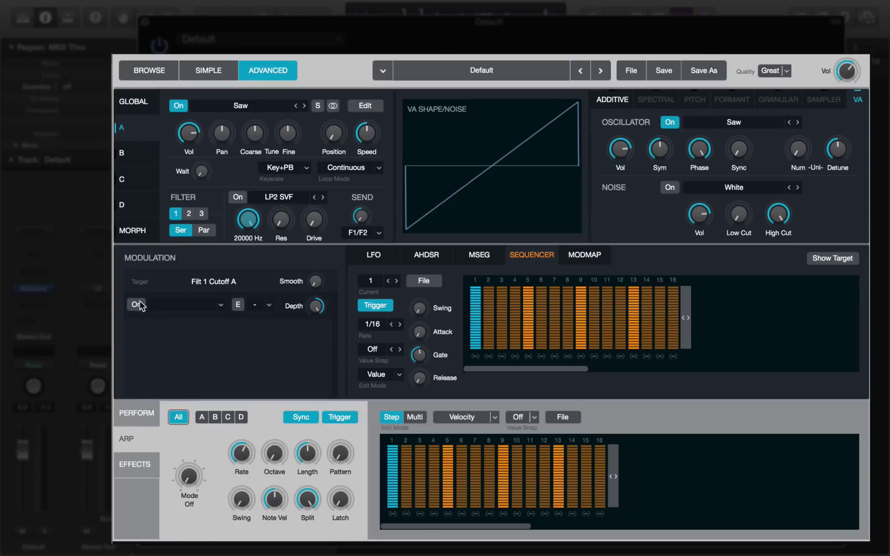
pyautogui.click(218, 306)
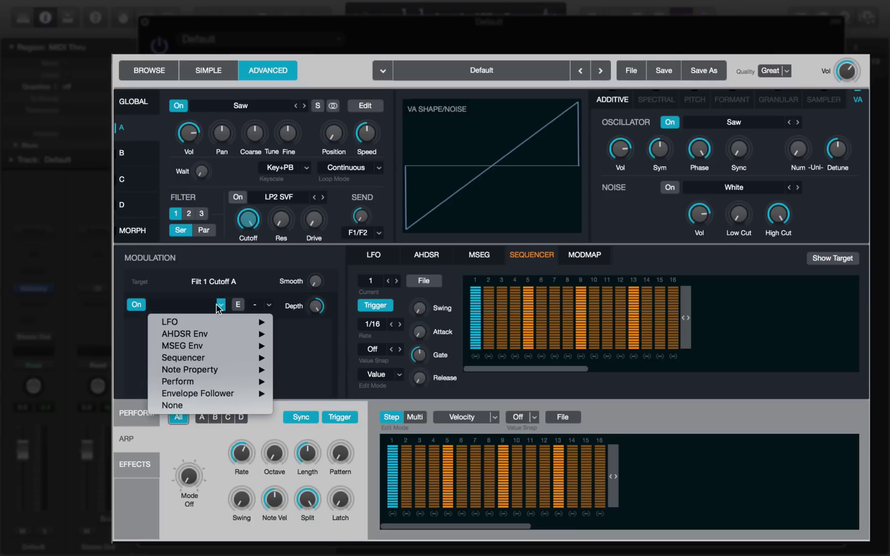
pyautogui.moveTo(229, 362)
pyautogui.click(310, 356)
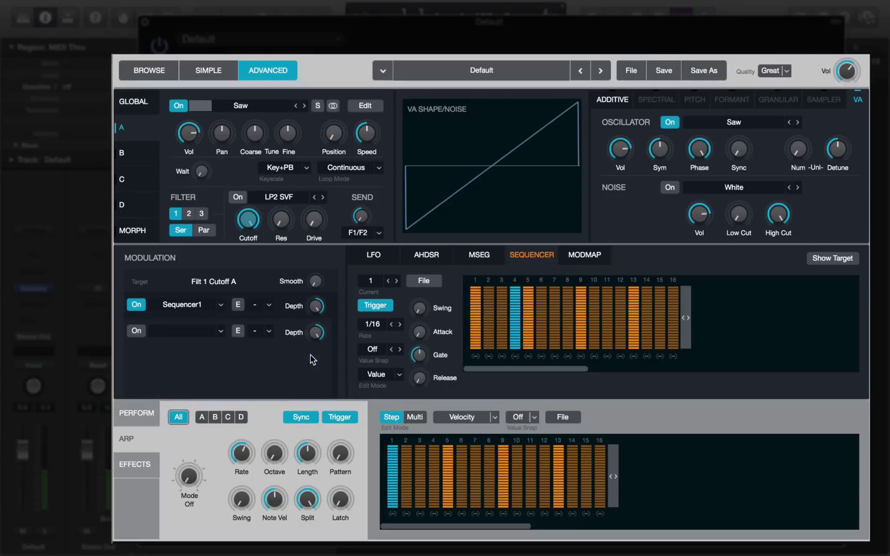
pyautogui.click(237, 196)
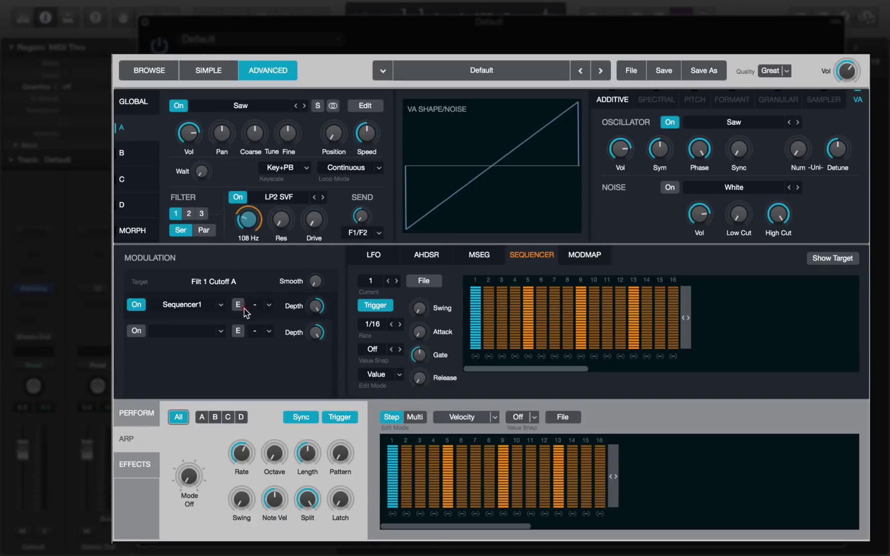
# Step: Nudge filter resonance up, then raise Sequencer1's swing, attack, gate and release (release about 21 %)
pyautogui.moveTo(282, 223); pyautogui.dragTo(310, 199)
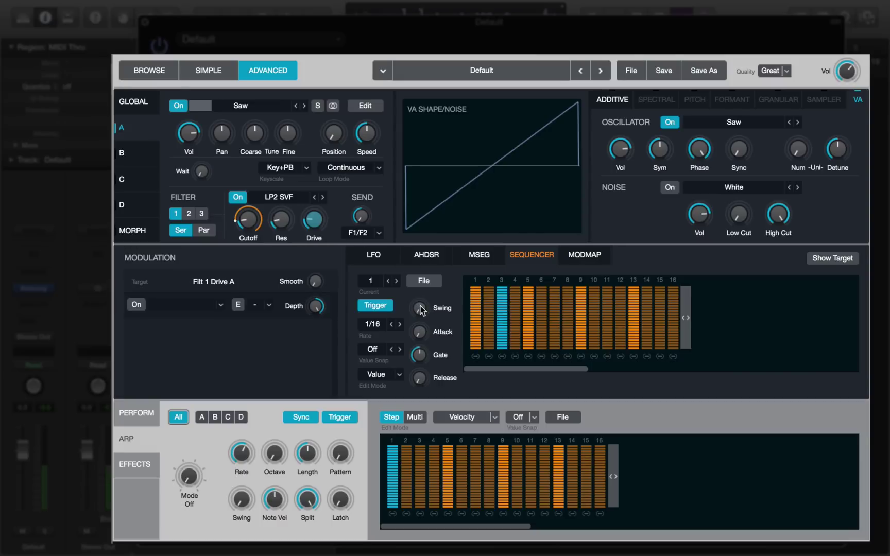
pyautogui.moveTo(421, 310); pyautogui.dragTo(411, 278)
pyautogui.moveTo(419, 332); pyautogui.dragTo(418, 308)
pyautogui.moveTo(420, 379)
pyautogui.mouseDown()
pyautogui.moveTo(416, 346)
pyautogui.moveTo(417, 380)
pyautogui.mouseUp()
pyautogui.click(419, 354)
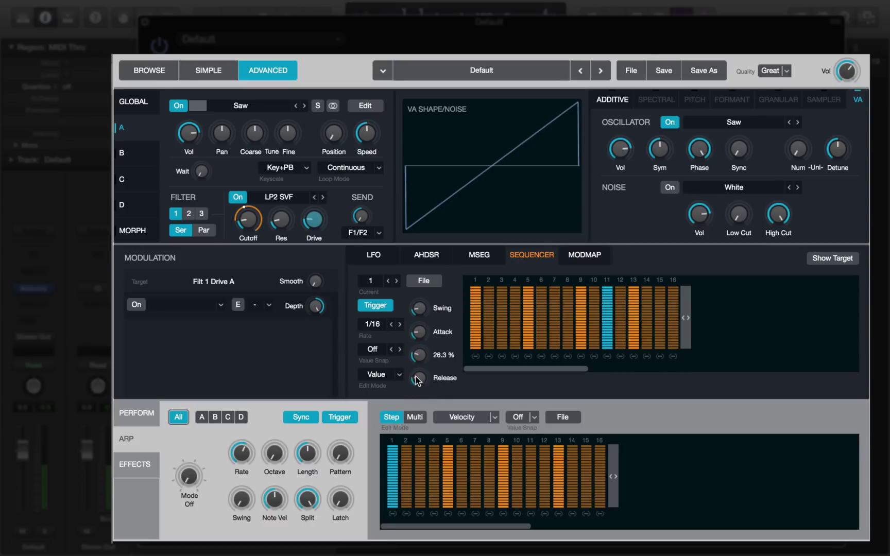
# Step: Try a 1/8* sequencer rate, then settle on a rate of 1
pyautogui.click(372, 325)
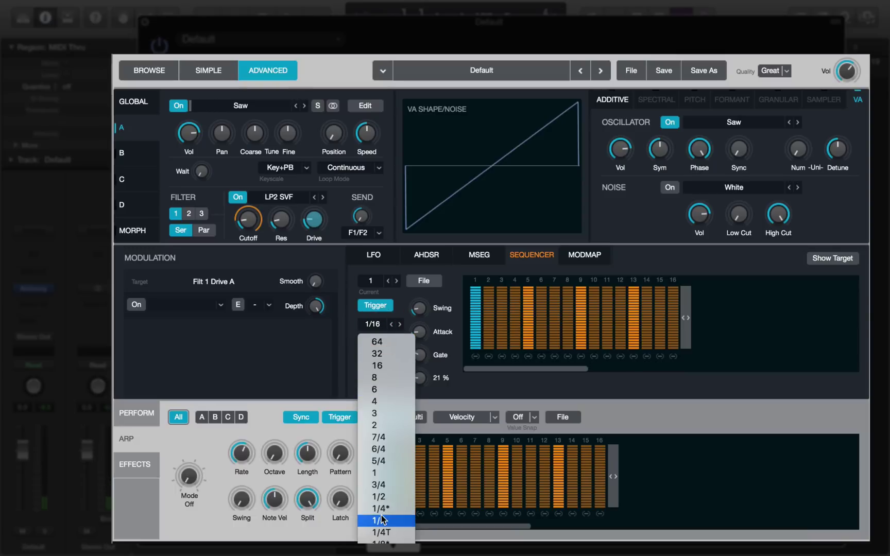
pyautogui.click(391, 541)
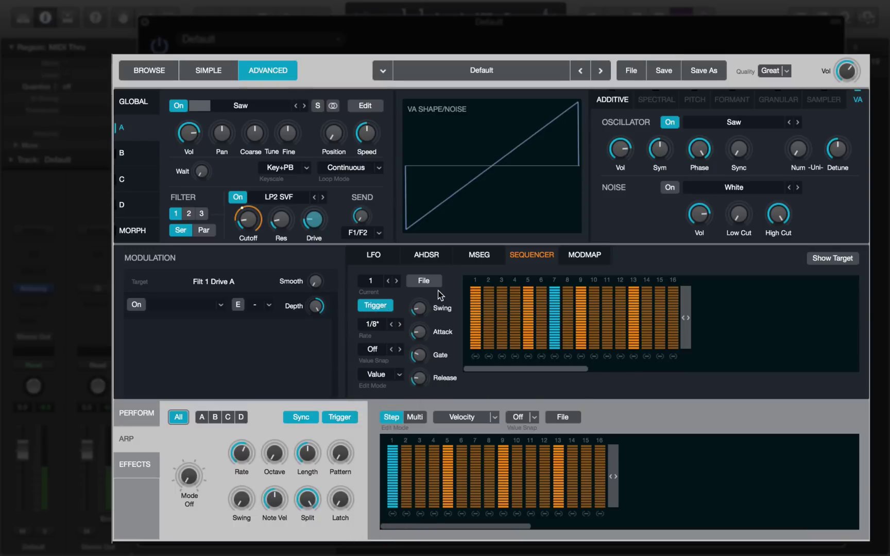
pyautogui.click(381, 325)
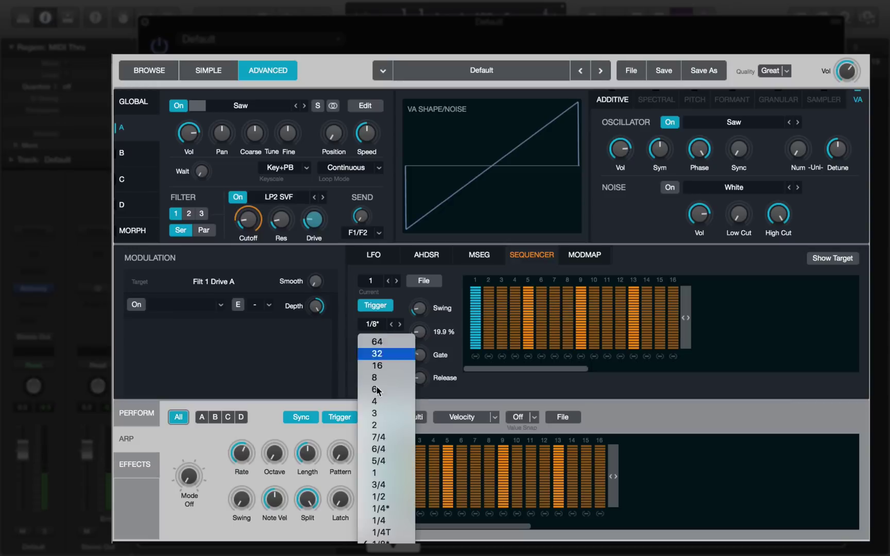
pyautogui.click(385, 472)
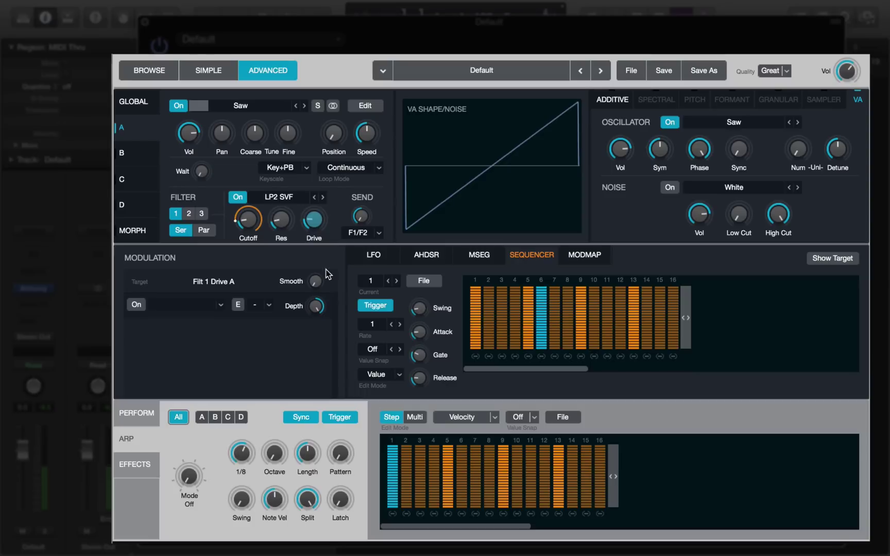
# Step: Load the All Odd Steps preset, then clear the pattern to full steps at 1/16
pyautogui.click(435, 282)
pyautogui.moveTo(480, 303)
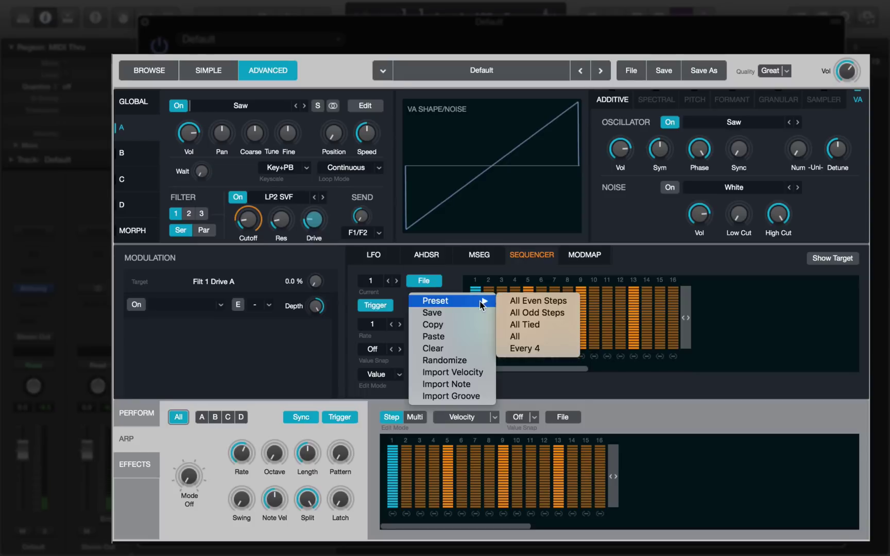
pyautogui.click(553, 315)
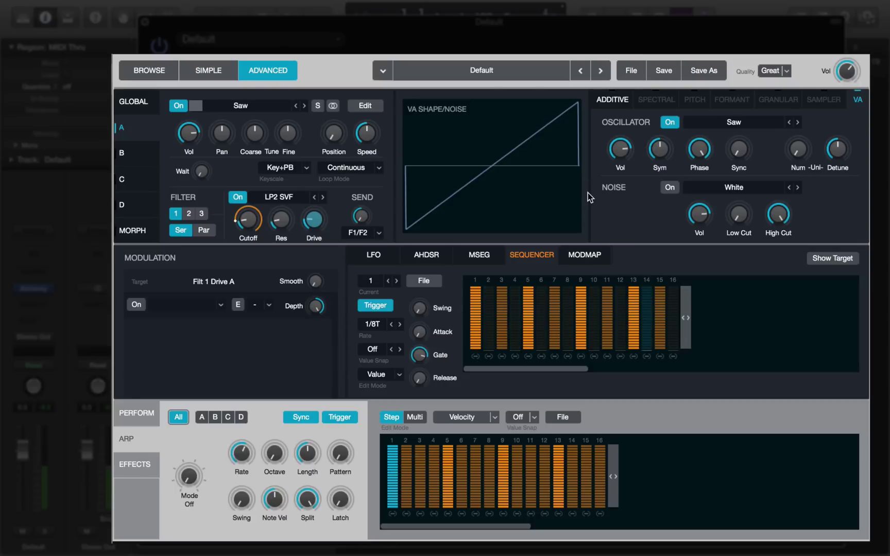
pyautogui.click(425, 280)
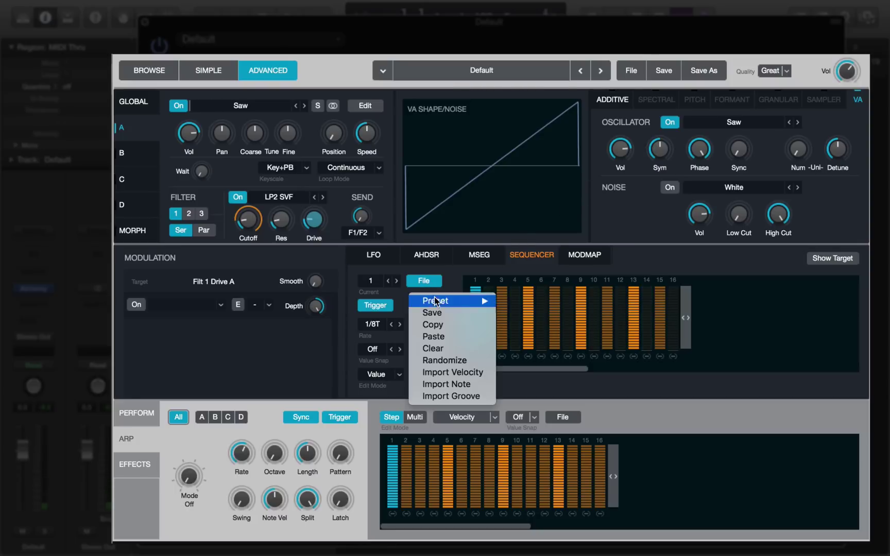
pyautogui.click(442, 348)
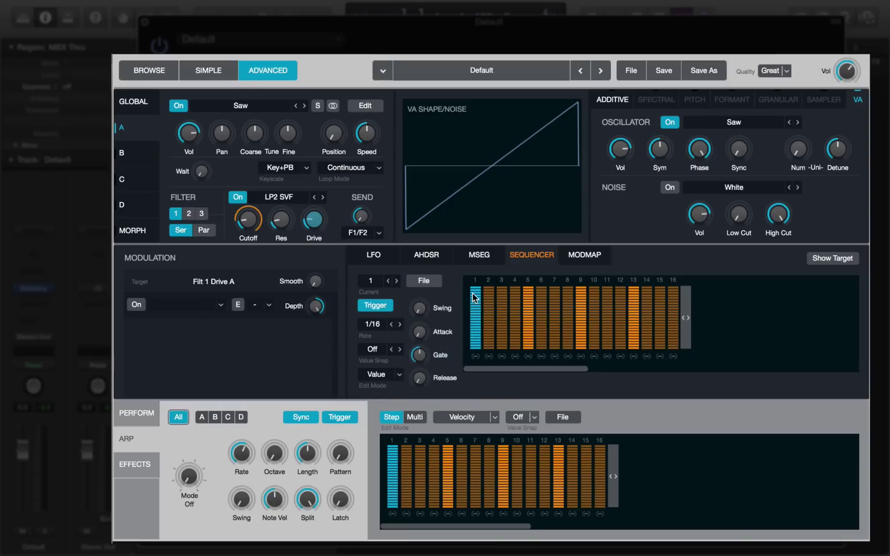
# Step: Draw varied heights across all sixteen steps with value snap left off
pyautogui.moveTo(473, 298)
pyautogui.mouseDown()
pyautogui.moveTo(482, 328)
pyautogui.moveTo(504, 304)
pyautogui.moveTo(639, 301)
pyautogui.moveTo(674, 334)
pyautogui.mouseUp()
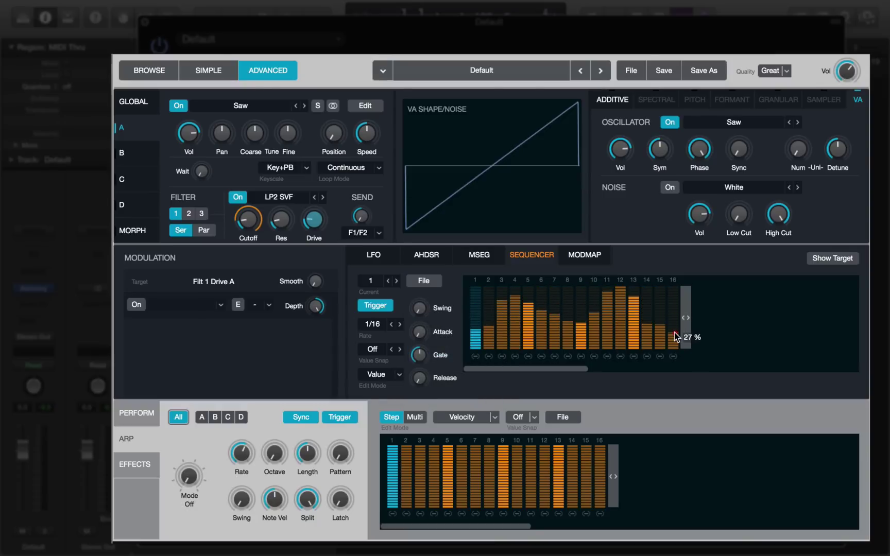
pyautogui.click(674, 334)
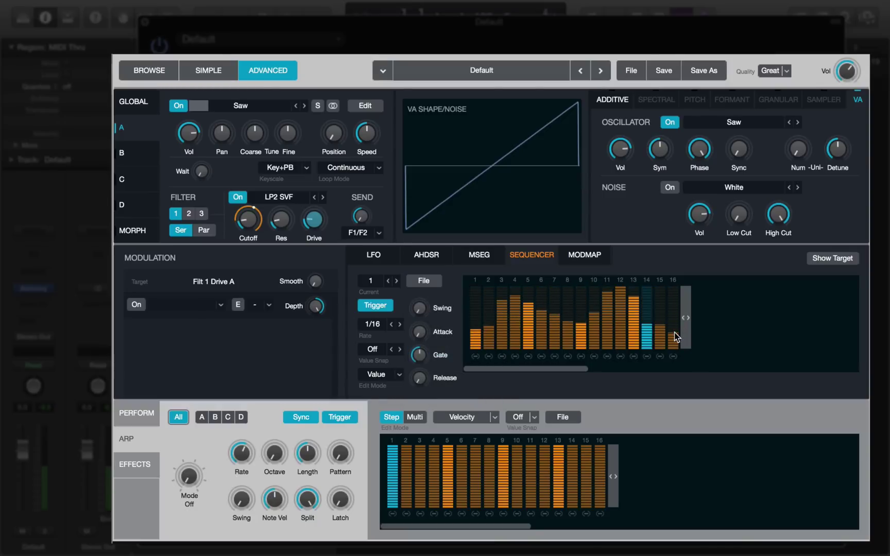
pyautogui.click(381, 350)
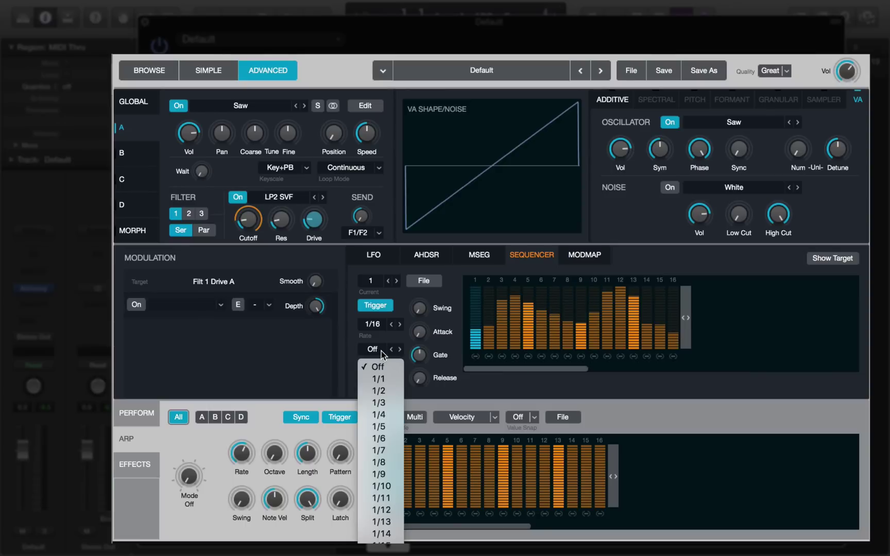
pyautogui.click(476, 310)
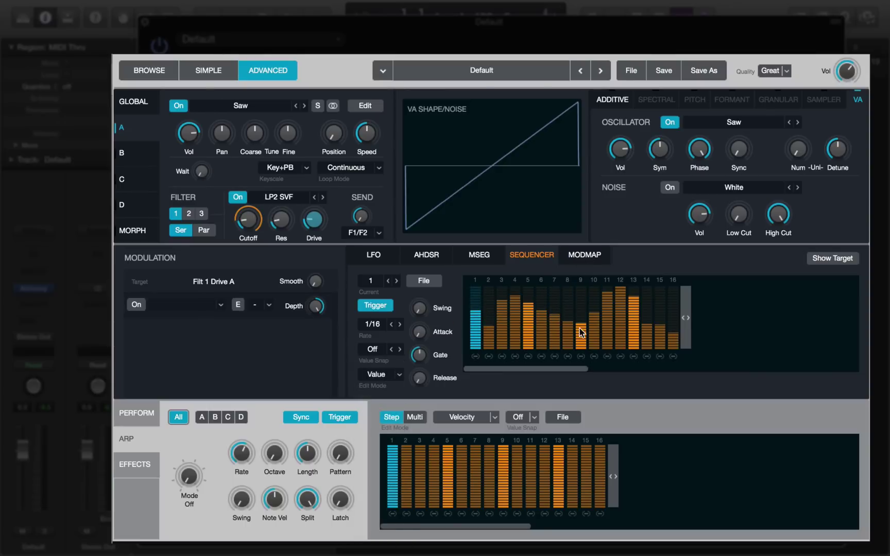
pyautogui.click(637, 325)
pyautogui.moveTo(481, 324)
pyautogui.mouseDown()
pyautogui.moveTo(608, 328)
pyautogui.moveTo(652, 300)
pyautogui.mouseUp()
pyautogui.moveTo(671, 335)
pyautogui.mouseDown()
pyautogui.moveTo(543, 299)
pyautogui.moveTo(474, 305)
pyautogui.mouseUp()
# Step: Set Value Snap to 1/4 and lower steps 7 through 12
pyautogui.click(375, 350)
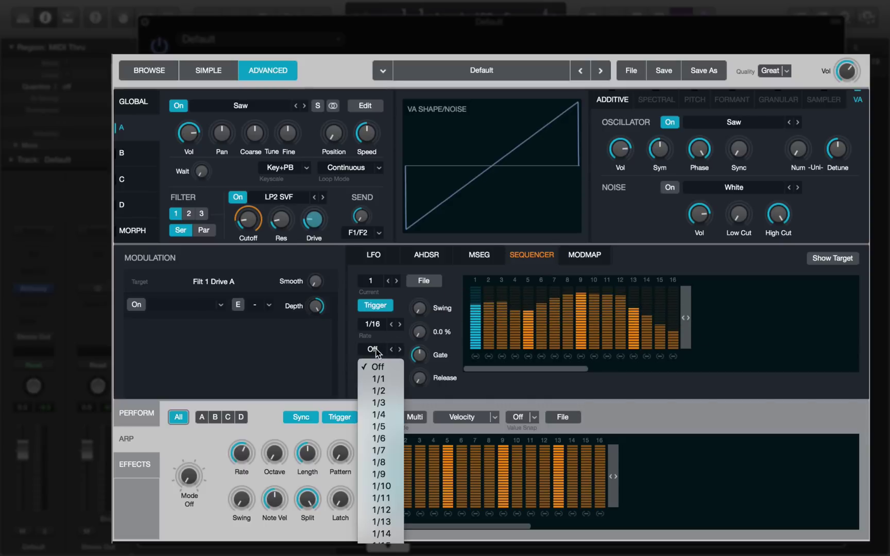
pyautogui.click(382, 412)
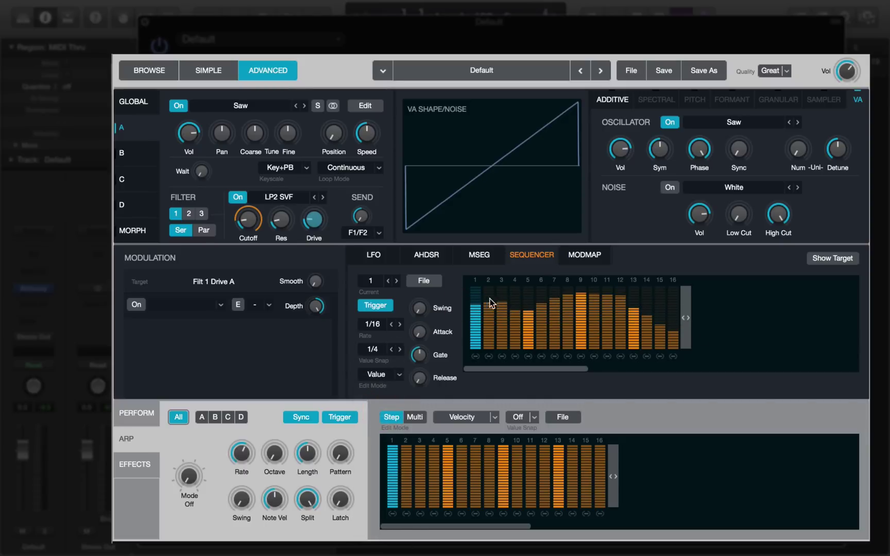
pyautogui.moveTo(554, 340)
pyautogui.mouseDown()
pyautogui.moveTo(598, 293)
pyautogui.moveTo(620, 325)
pyautogui.mouseUp()
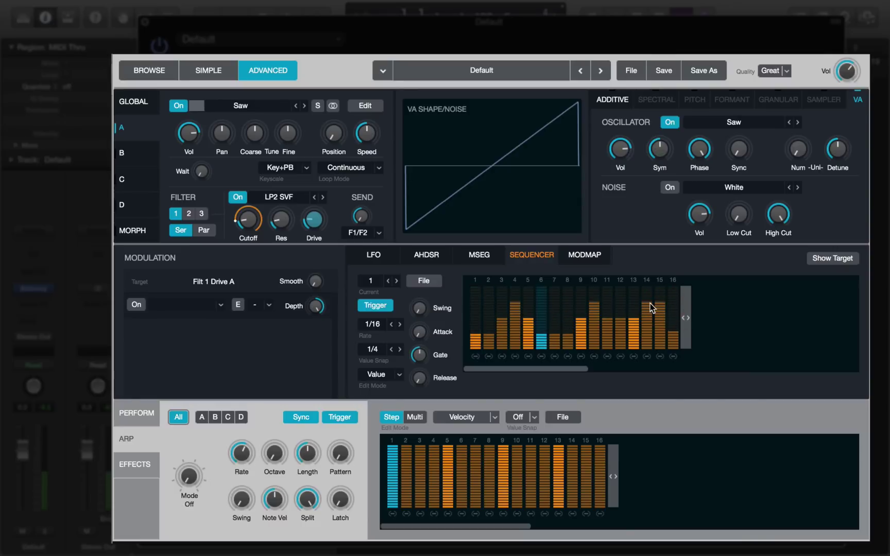
# Step: Check the cutoff's Sequencer1 modulation and drop source A's filter cutoff to about 101 Hz
pyautogui.click(244, 228)
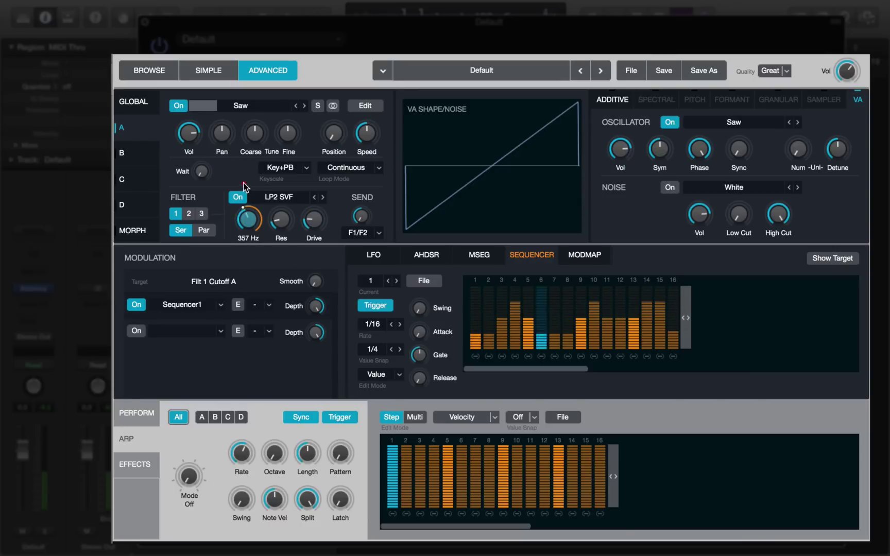
pyautogui.click(280, 219)
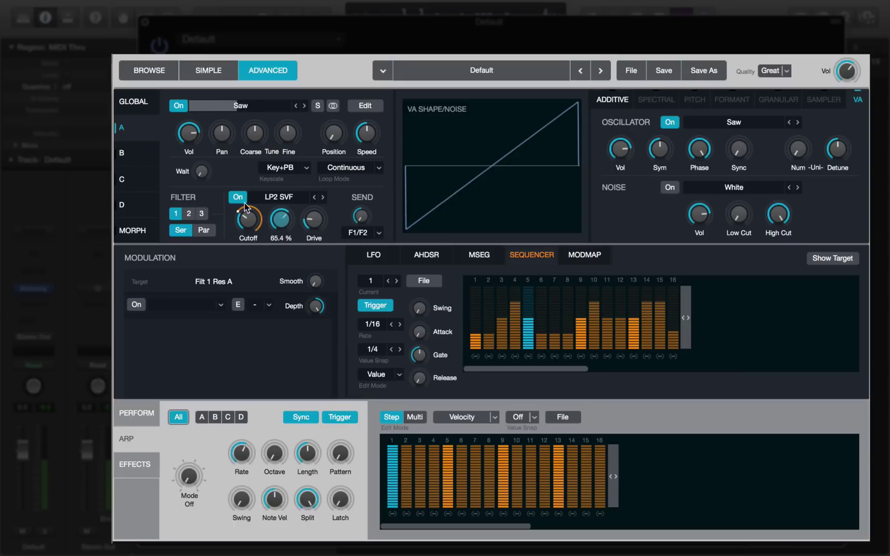
pyautogui.click(246, 220)
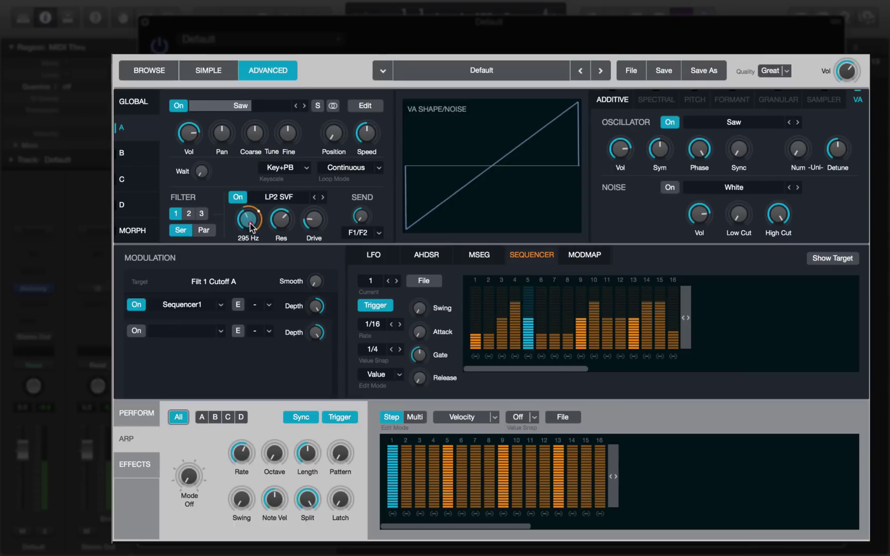
pyautogui.moveTo(249, 212); pyautogui.dragTo(242, 237)
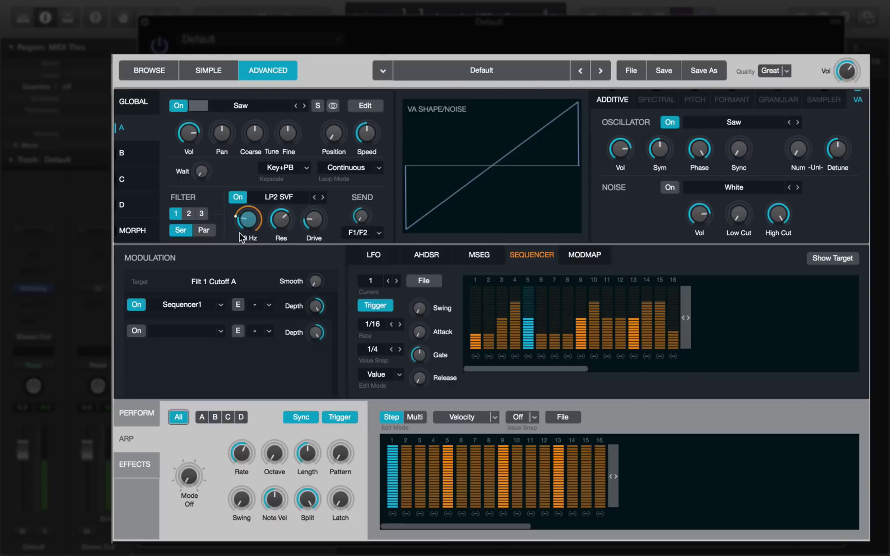
# Step: Reset the cutoff to mid-range and make Tune Coarse A the modulation target
pyautogui.keyDown('alt'); pyautogui.click(241, 237); pyautogui.keyUp('alt')
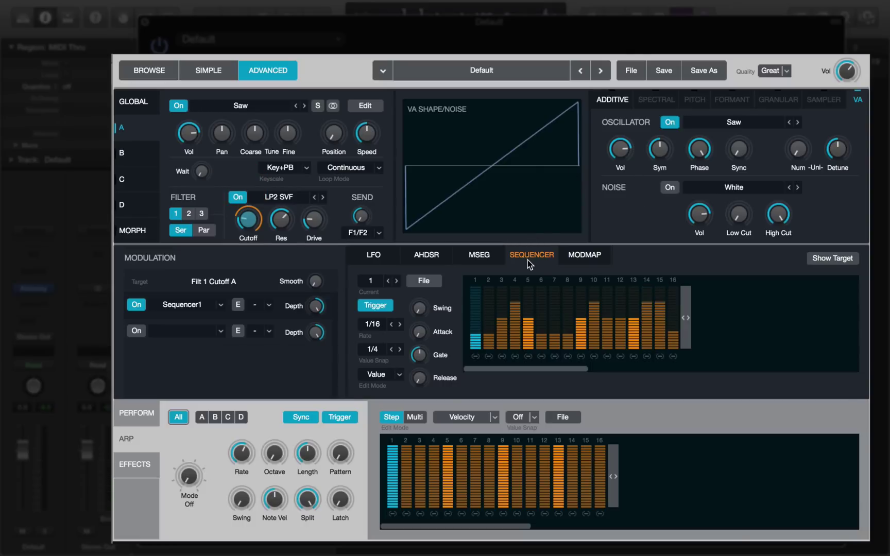
pyautogui.click(252, 135)
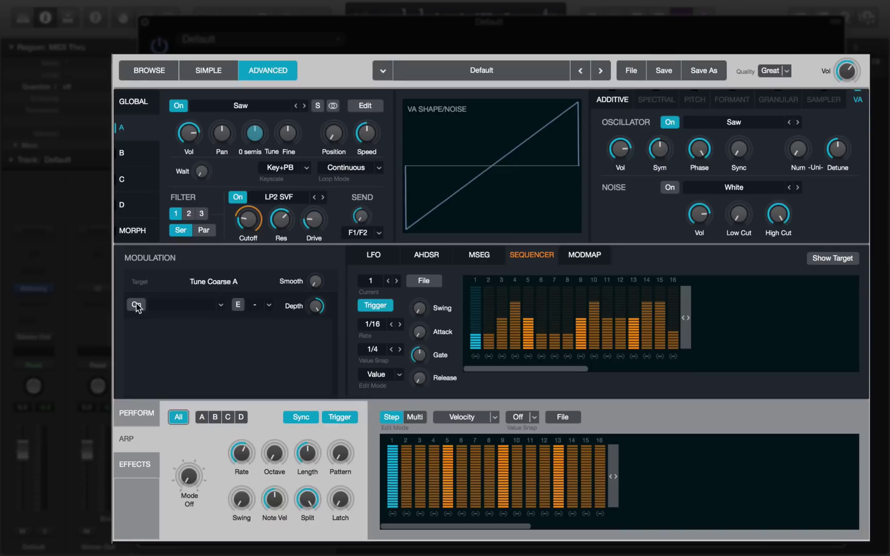
# Step: Assign Sequencer2 to Tune Coarse A, set Value Snap to 1/12, and lower step 1
pyautogui.click(221, 307)
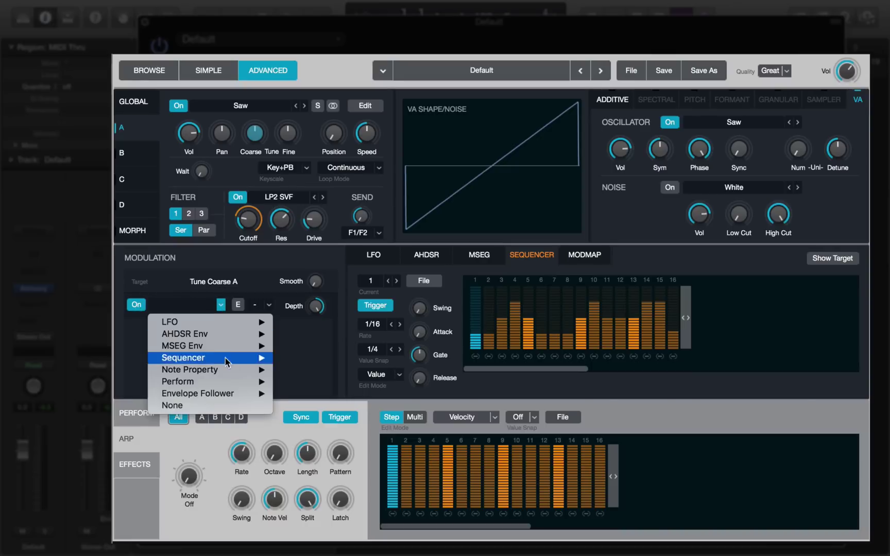
pyautogui.moveTo(240, 359)
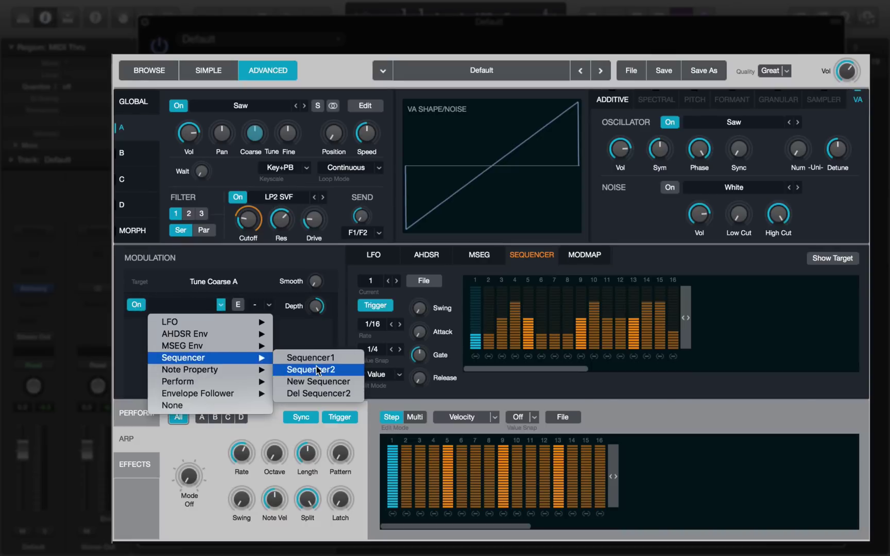
pyautogui.click(316, 368)
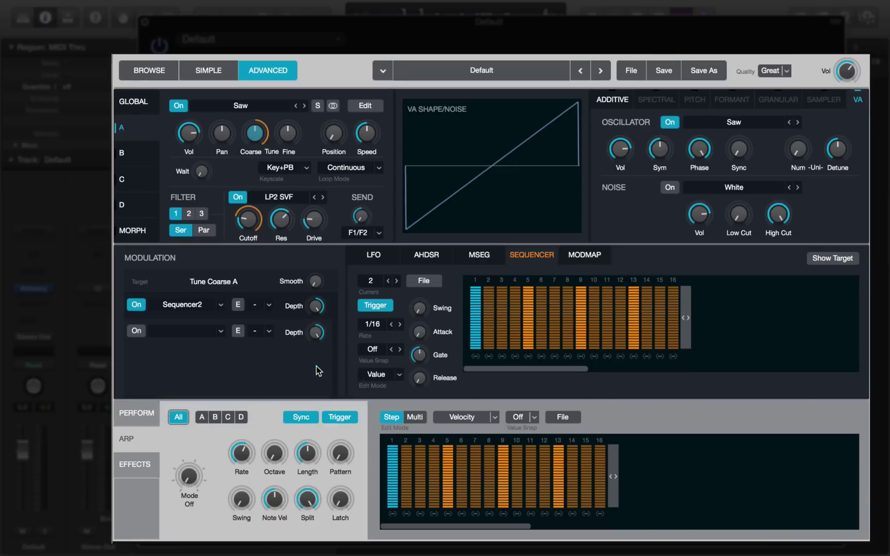
pyautogui.click(381, 353)
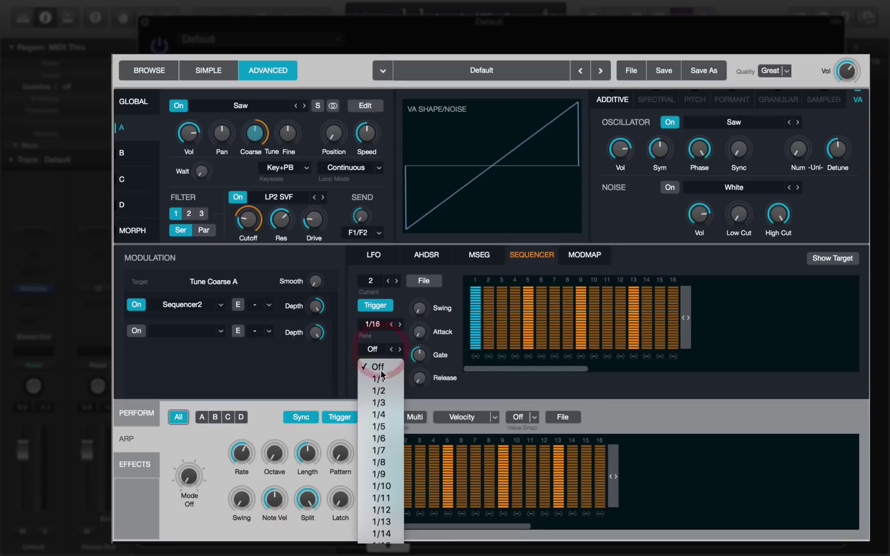
pyautogui.click(392, 506)
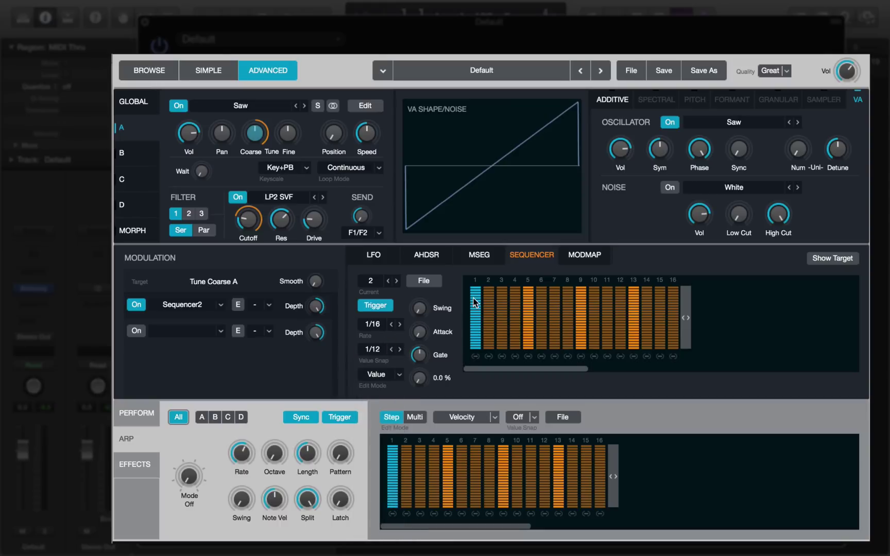
pyautogui.moveTo(474, 302); pyautogui.dragTo(479, 279)
# Step: Set the pitch modulation depth to 12.0 st
pyautogui.moveTo(315, 310); pyautogui.dragTo(315, 322)
pyautogui.moveTo(312, 348); pyautogui.dragTo(312, 362)
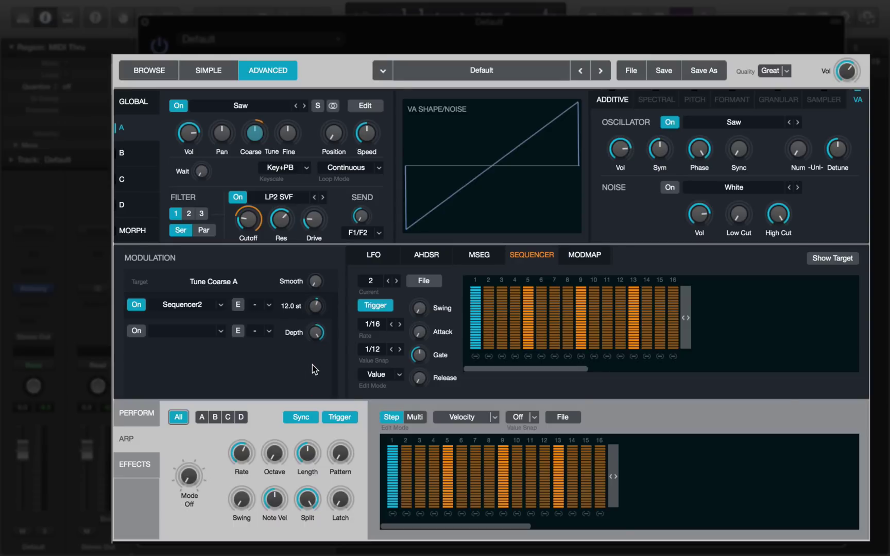
pyautogui.moveTo(251, 130)
# Step: Lower Sequencer2 steps 2–4 and 8–10, and raise step 5 to full height
pyautogui.moveTo(490, 290); pyautogui.dragTo(491, 322)
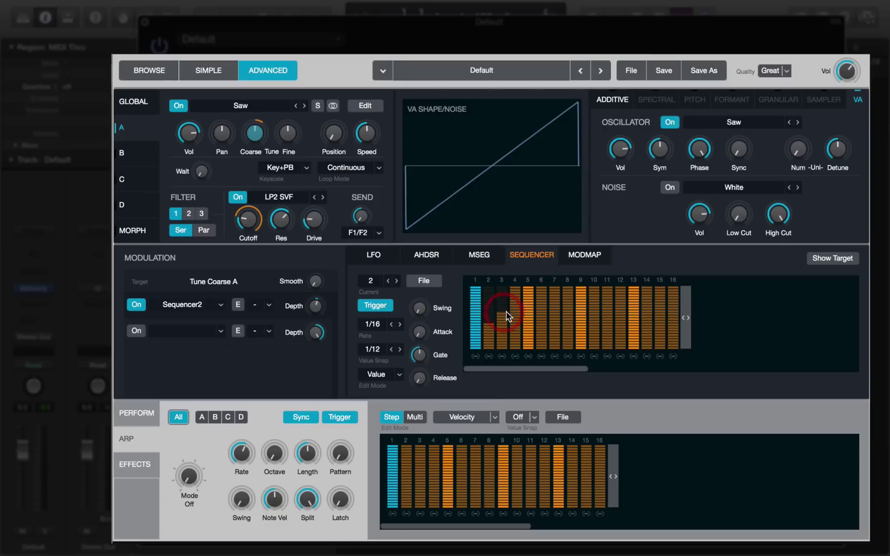
pyautogui.moveTo(514, 304)
pyautogui.mouseDown()
pyautogui.moveTo(524, 357)
pyautogui.moveTo(519, 344)
pyautogui.mouseUp()
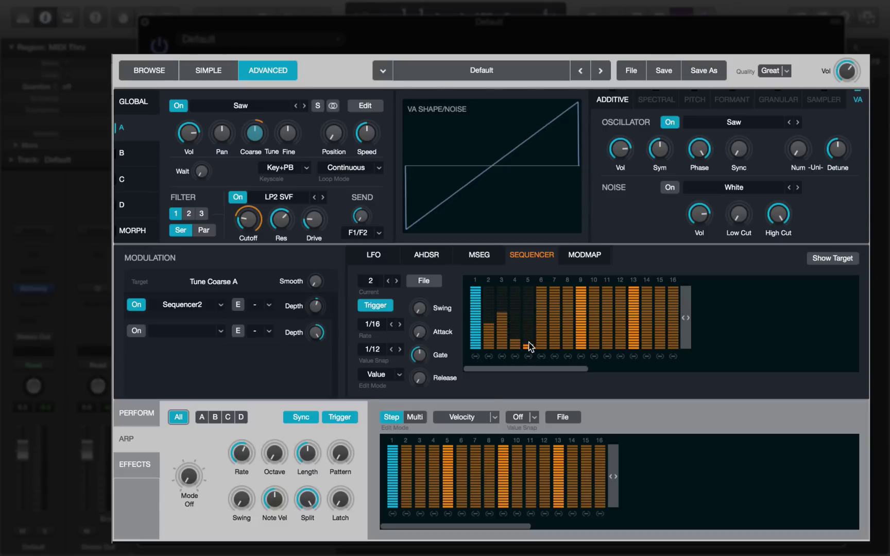
pyautogui.moveTo(530, 346)
pyautogui.mouseDown()
pyautogui.moveTo(529, 282)
pyautogui.moveTo(545, 291)
pyautogui.moveTo(543, 307)
pyautogui.moveTo(556, 309)
pyautogui.moveTo(560, 337)
pyautogui.mouseUp()
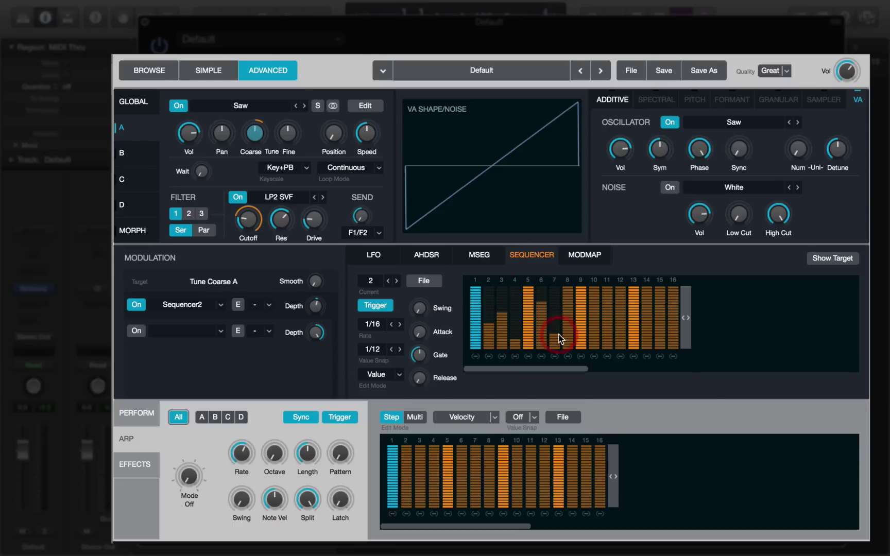
pyautogui.moveTo(566, 301); pyautogui.dragTo(601, 320)
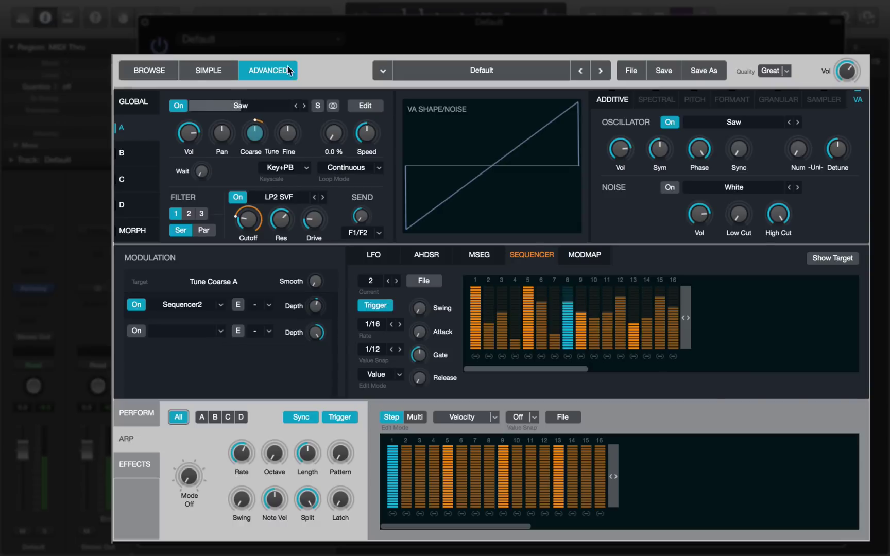
# Step: On the Global page, raise Filter 1 resonance to 91.6 % and drive to 33.8 %
pyautogui.click(135, 102)
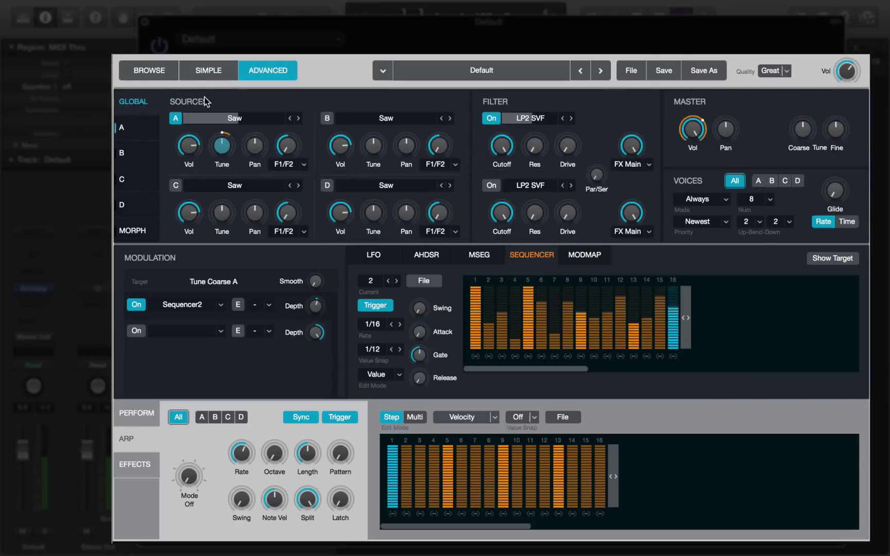
pyautogui.click(502, 146)
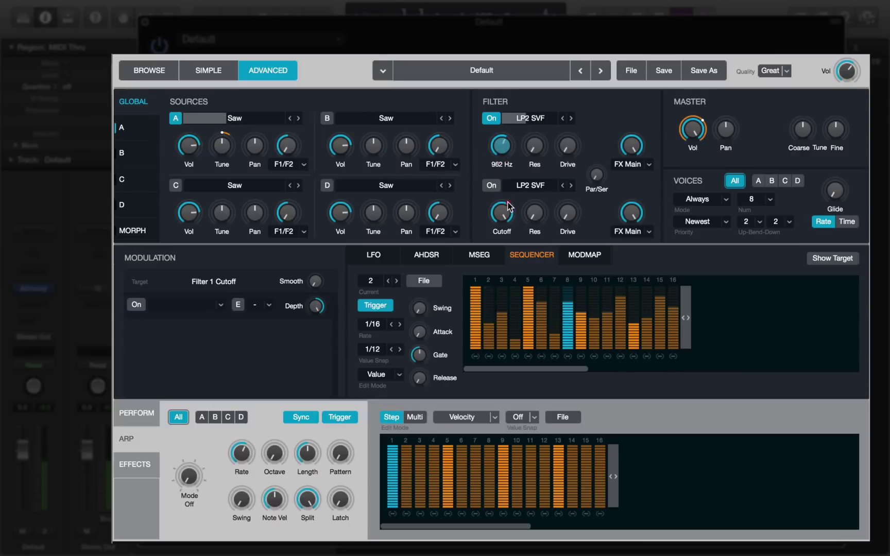
pyautogui.click(534, 145)
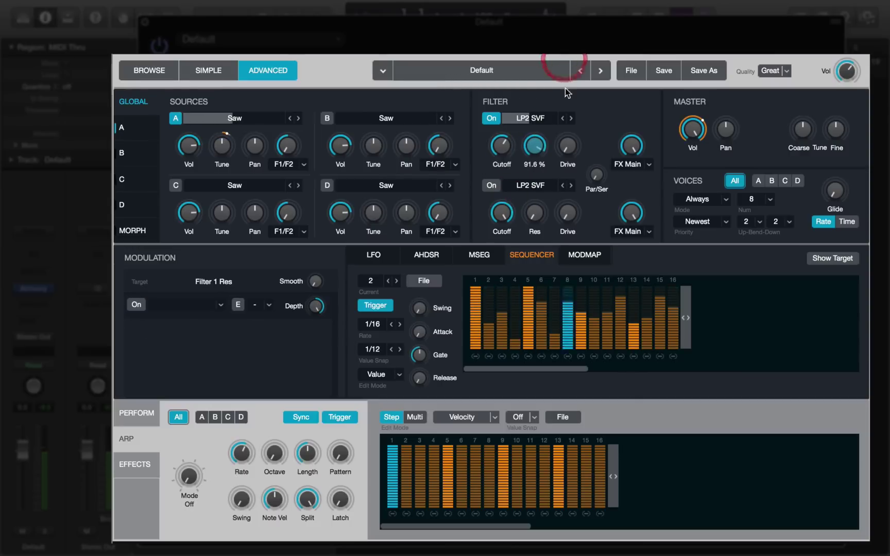
pyautogui.moveTo(535, 146); pyautogui.dragTo(535, 119)
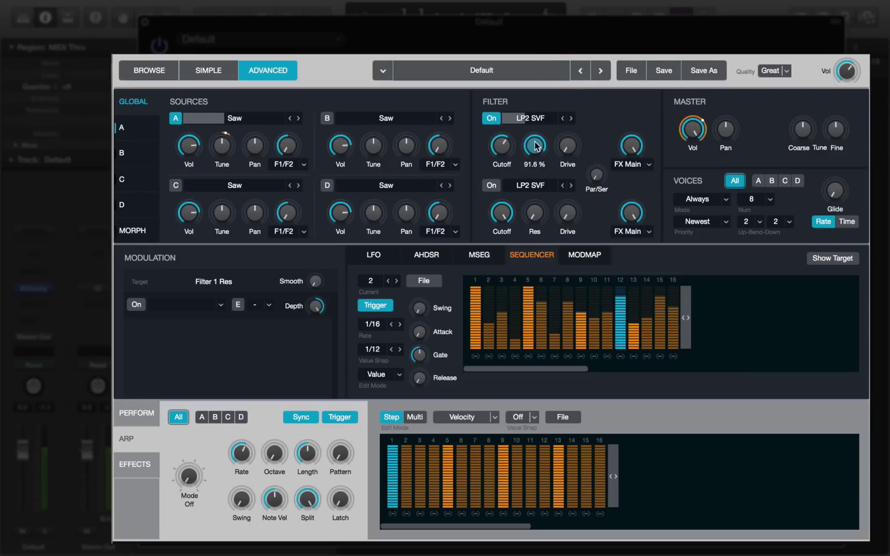
pyautogui.click(566, 150)
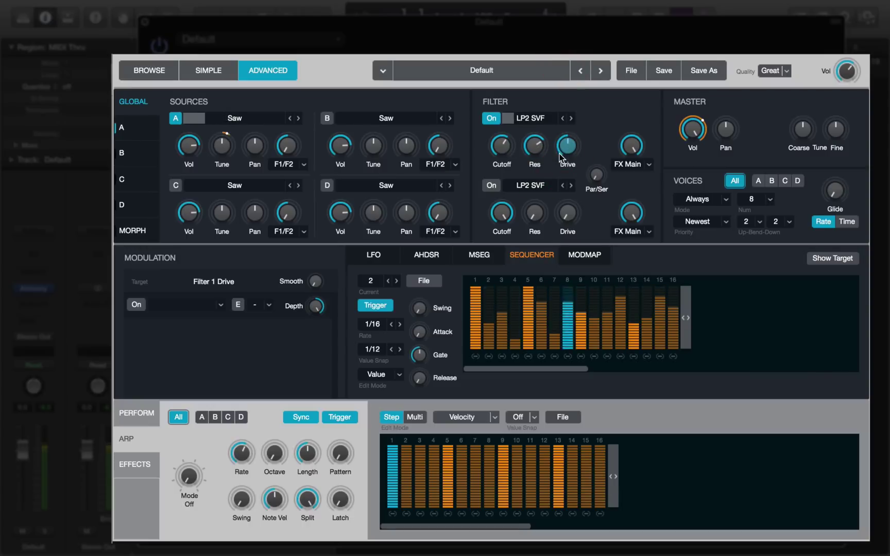
pyautogui.moveTo(561, 157); pyautogui.dragTo(562, 178)
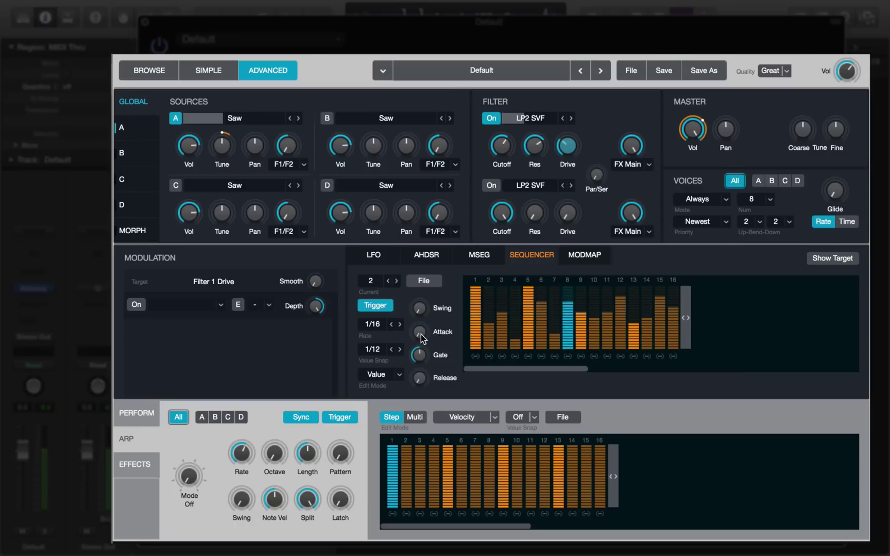
# Step: Set the sequencer attack to 22.1 %, release to 22.6 % and gate to 49.5 %
pyautogui.moveTo(417, 335); pyautogui.dragTo(410, 298)
pyautogui.moveTo(419, 378); pyautogui.dragTo(417, 353)
pyautogui.moveTo(417, 353)
pyautogui.mouseDown()
pyautogui.moveTo(417, 338)
pyautogui.moveTo(421, 391)
pyautogui.moveTo(423, 344)
pyautogui.moveTo(414, 350)
pyautogui.mouseUp()
pyautogui.moveTo(412, 324); pyautogui.dragTo(422, 288)
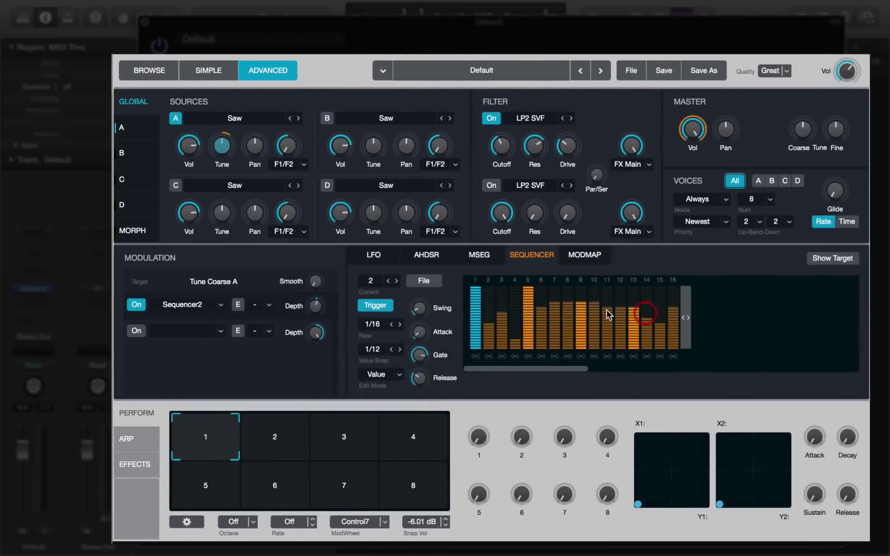
# Step: Lower Sequencer2's step 9 and turn Filter 1 cutoff up to 2426 Hz
pyautogui.moveTo(581, 309)
pyautogui.mouseDown()
pyautogui.moveTo(580, 343)
pyautogui.moveTo(598, 320)
pyautogui.moveTo(571, 328)
pyautogui.mouseUp()
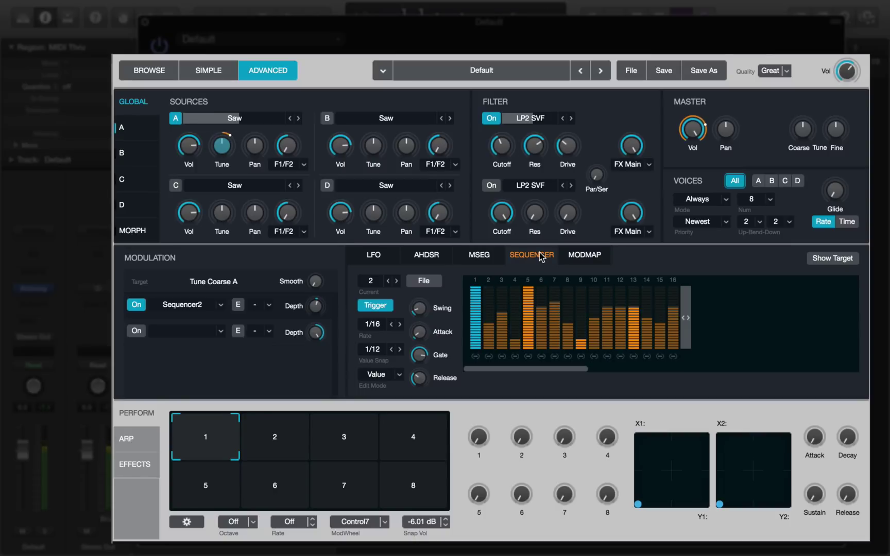
pyautogui.moveTo(502, 157)
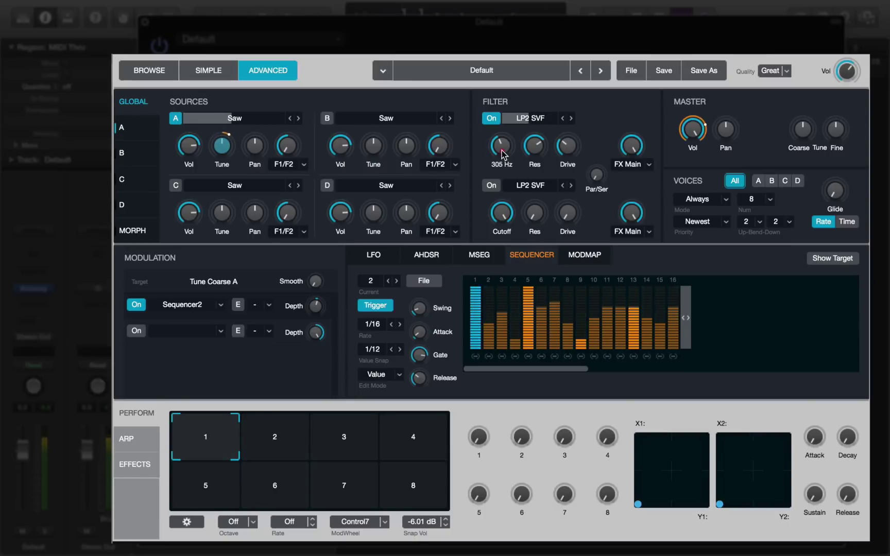
pyautogui.moveTo(502, 154); pyautogui.dragTo(517, 124)
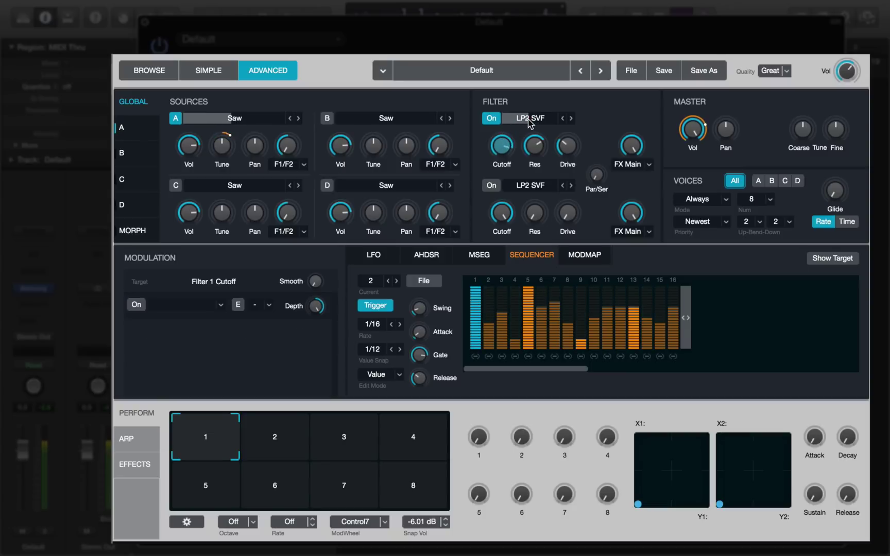
pyautogui.click(529, 123)
# Step: Drop Filter 1 resonance to 47.8 % and raise its cutoff to 12017 Hz
pyautogui.moveTo(541, 148)
pyautogui.moveTo(540, 148); pyautogui.dragTo(540, 175)
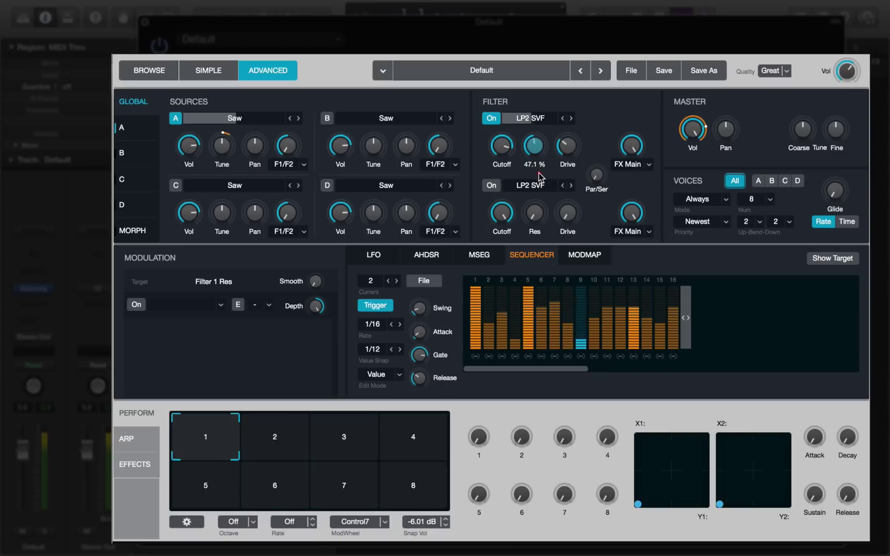
pyautogui.click(509, 150)
pyautogui.moveTo(514, 153); pyautogui.dragTo(516, 150)
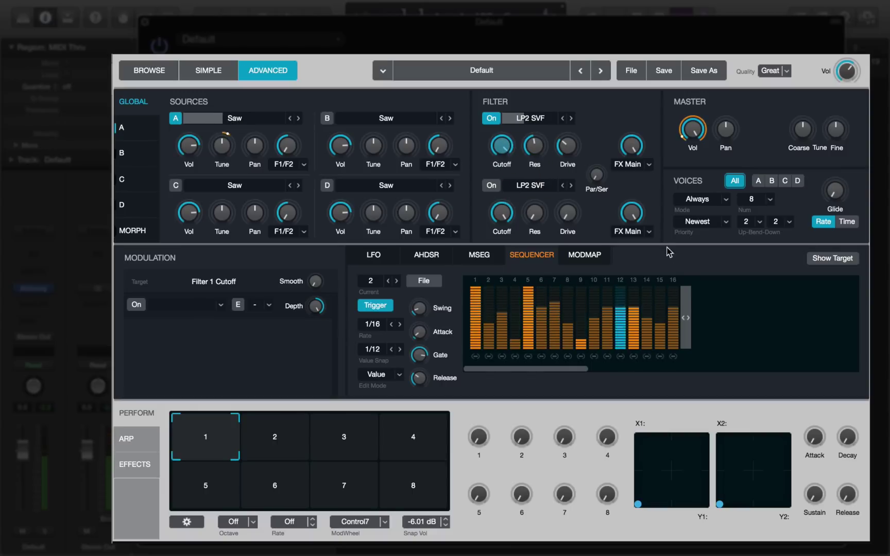
# Step: Shorten Sequencer2 to a five-step pattern and lower Filter 1 cutoff to 531 Hz
pyautogui.moveTo(686, 317); pyautogui.dragTo(548, 309)
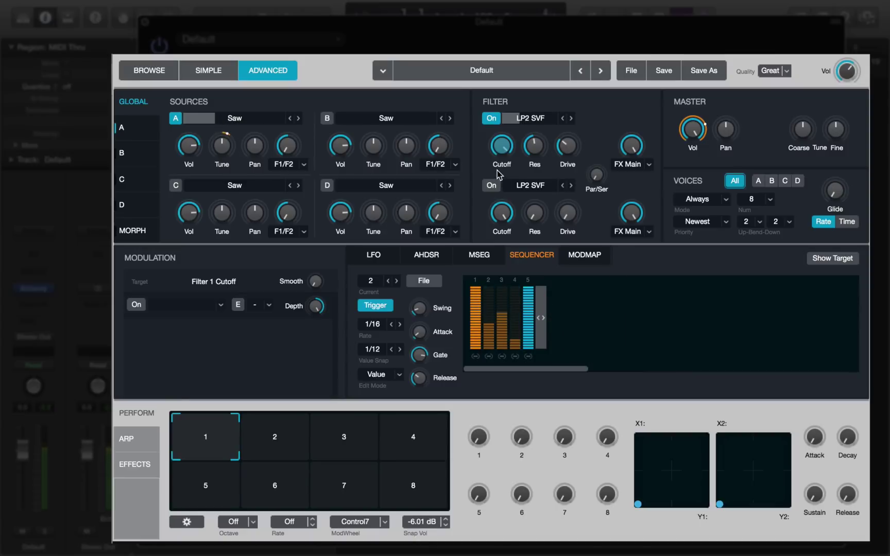
pyautogui.moveTo(501, 148)
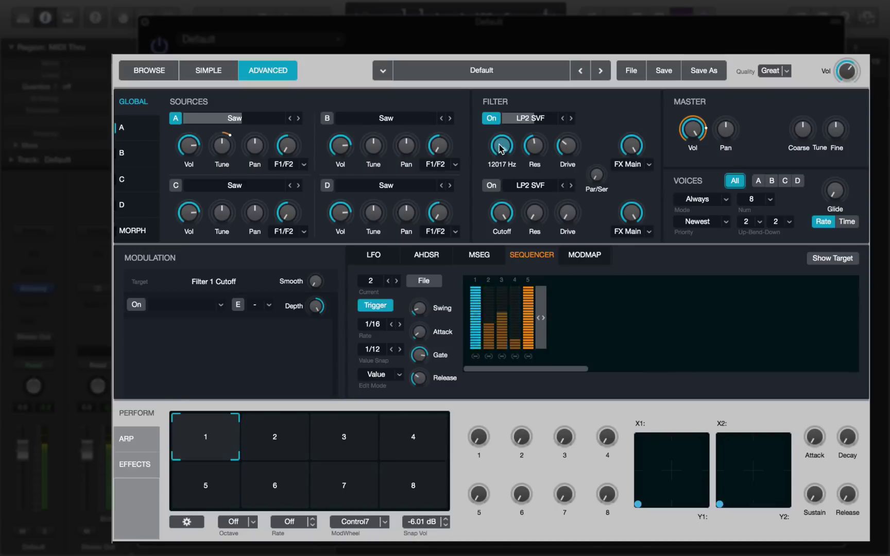
pyautogui.moveTo(499, 149); pyautogui.dragTo(503, 204)
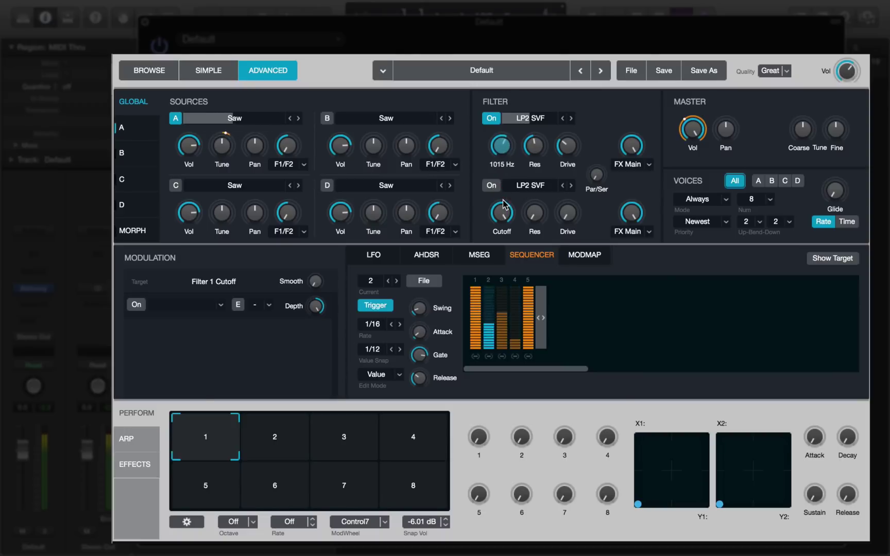
# Step: On source A's page, show Sequencer1 on its Filter 1 cutoff and tie step 4 to step 3
pyautogui.click(135, 123)
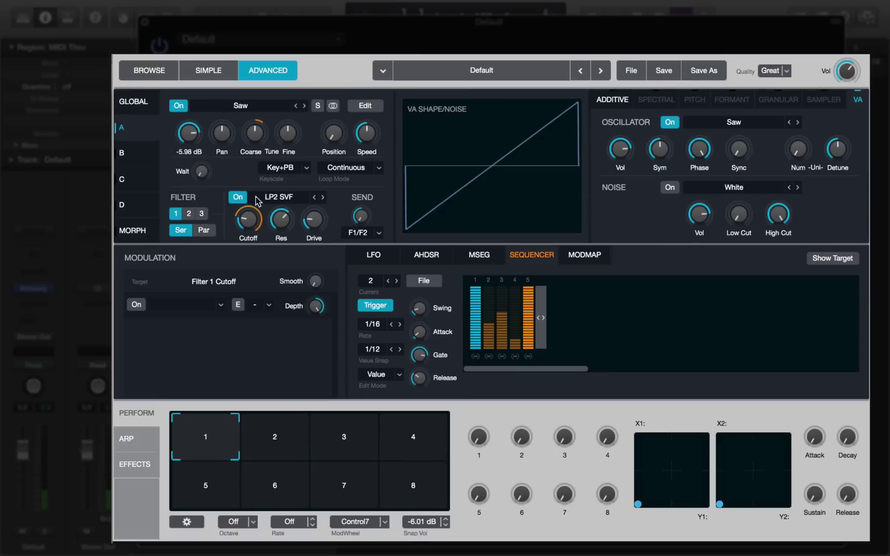
pyautogui.click(247, 222)
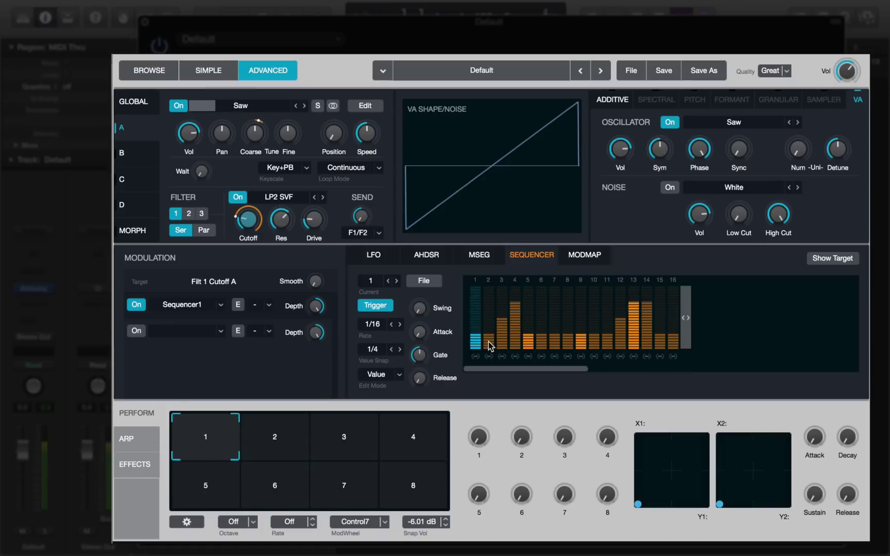
pyautogui.click(514, 355)
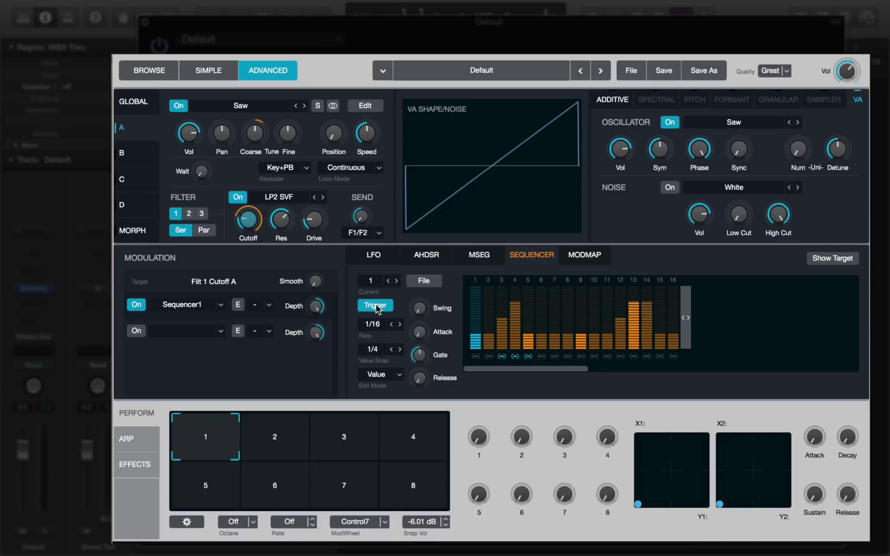
pyautogui.click(375, 305)
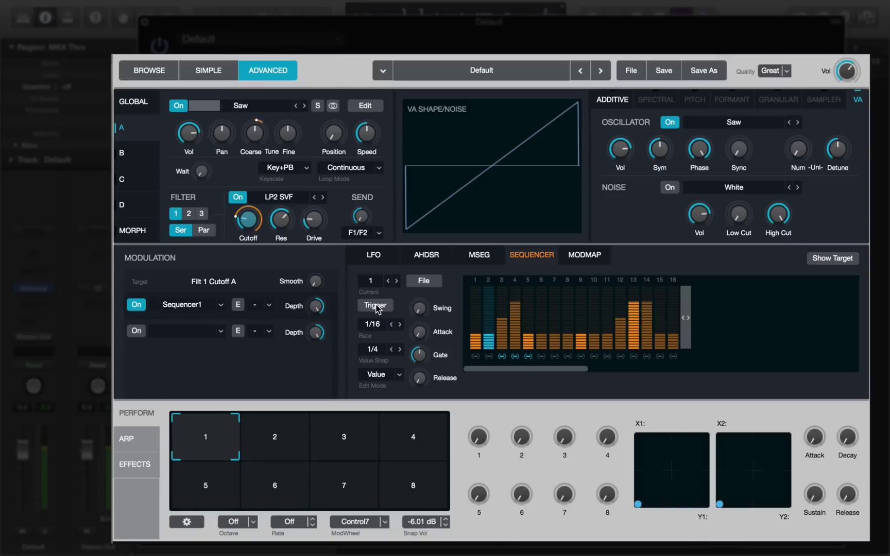
pyautogui.click(375, 306)
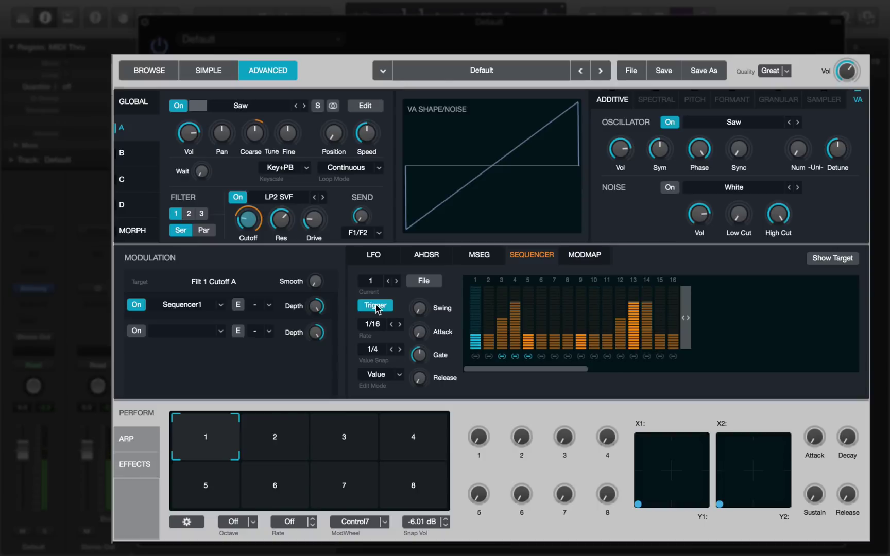